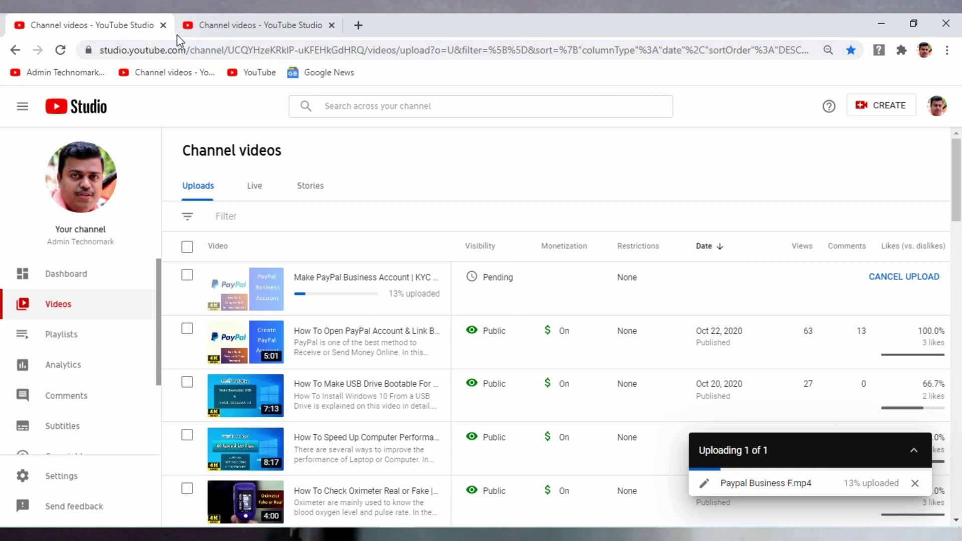
{"action": "left_click", "coordinate": [165, 27]}
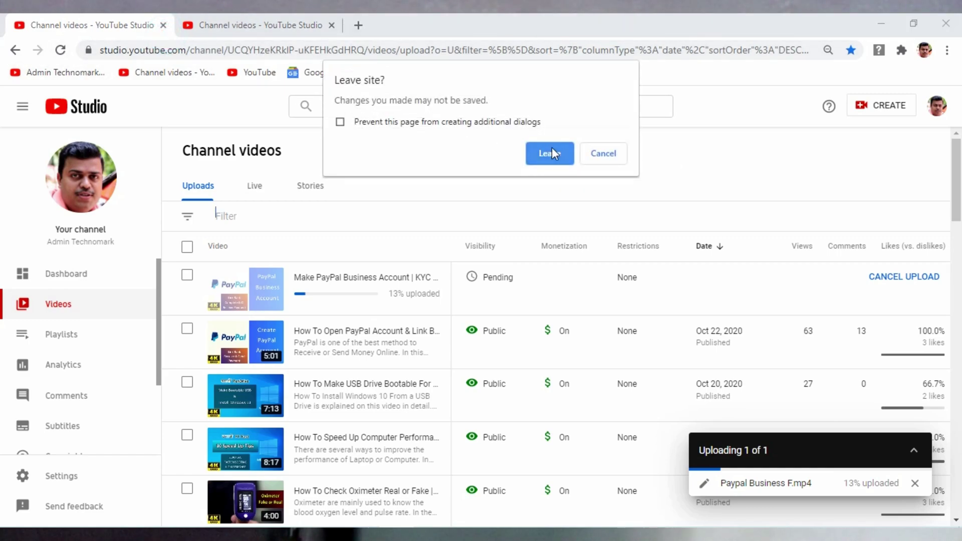
{"action": "left_click", "coordinate": [549, 153]}
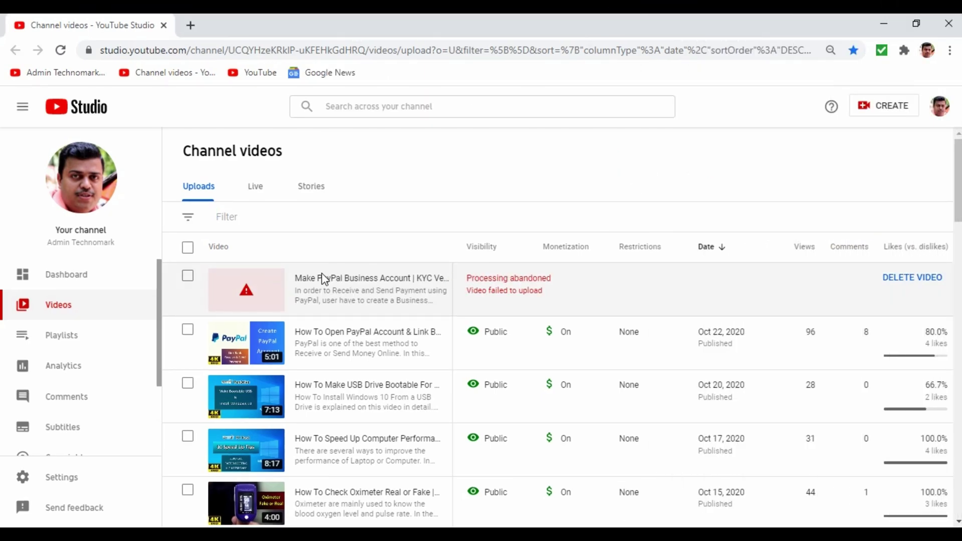
{"action": "left_click_drag", "start_coordinate": [287, 278], "coordinate": [514, 306]}
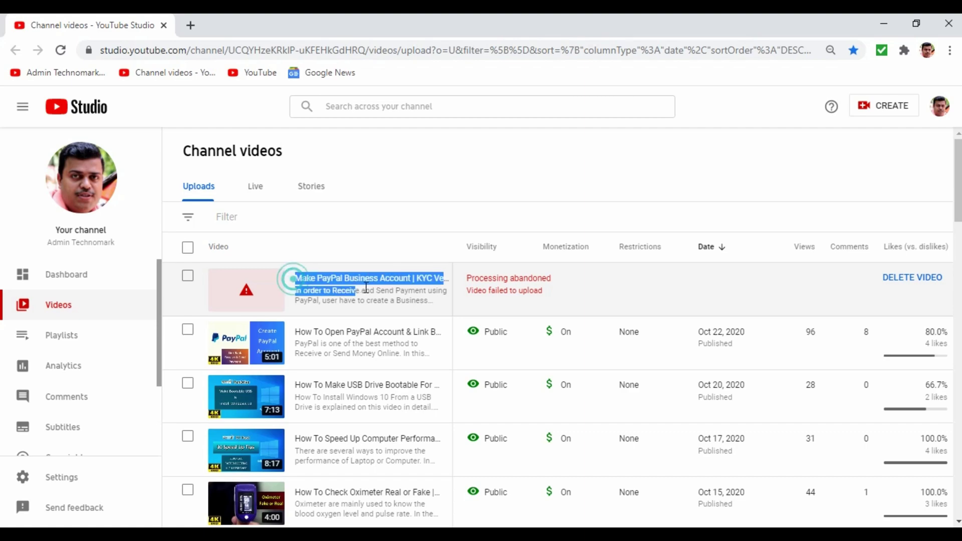
{"action": "left_click", "coordinate": [547, 301]}
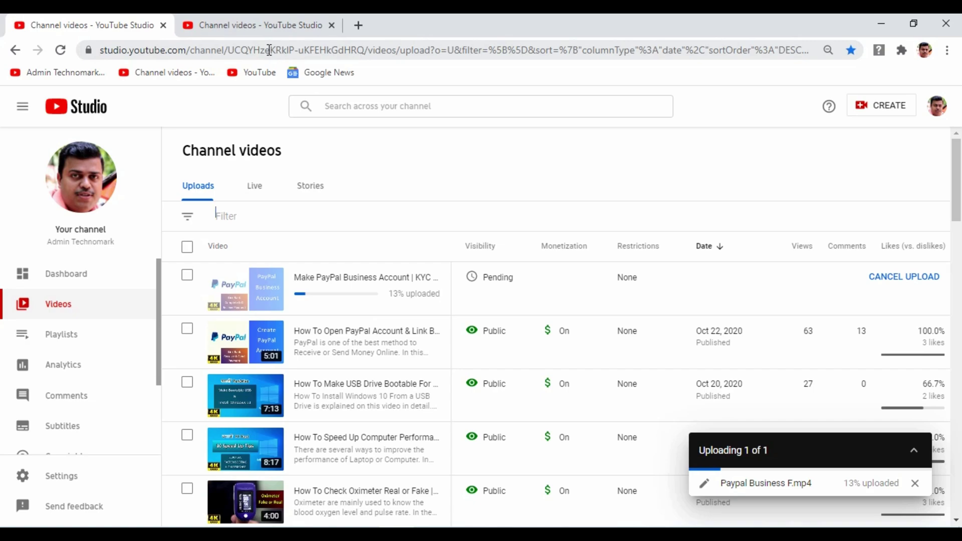
Cancel closing the first Studio tab so the upload continues, and open Channel videos in a new tab
{"action": "left_click", "coordinate": [164, 25]}
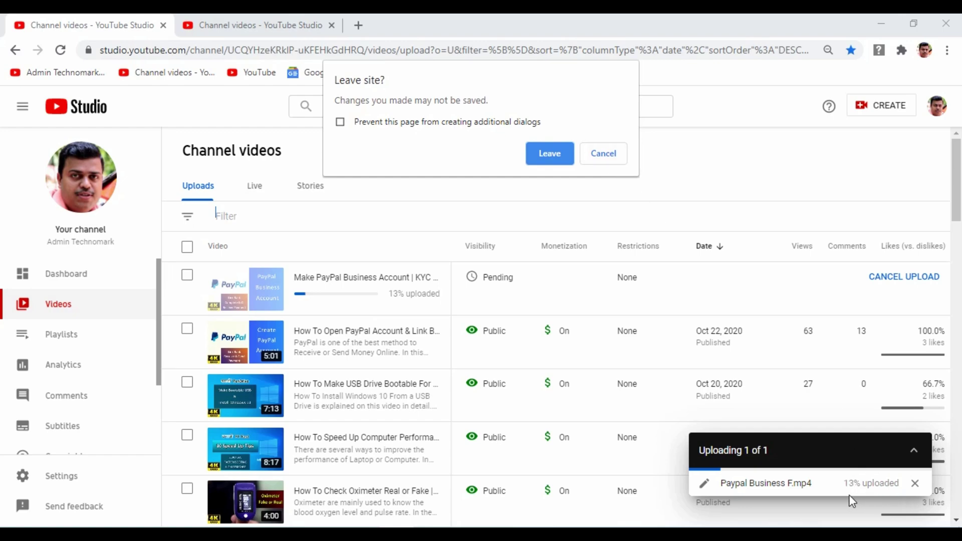
{"action": "left_click", "coordinate": [610, 154]}
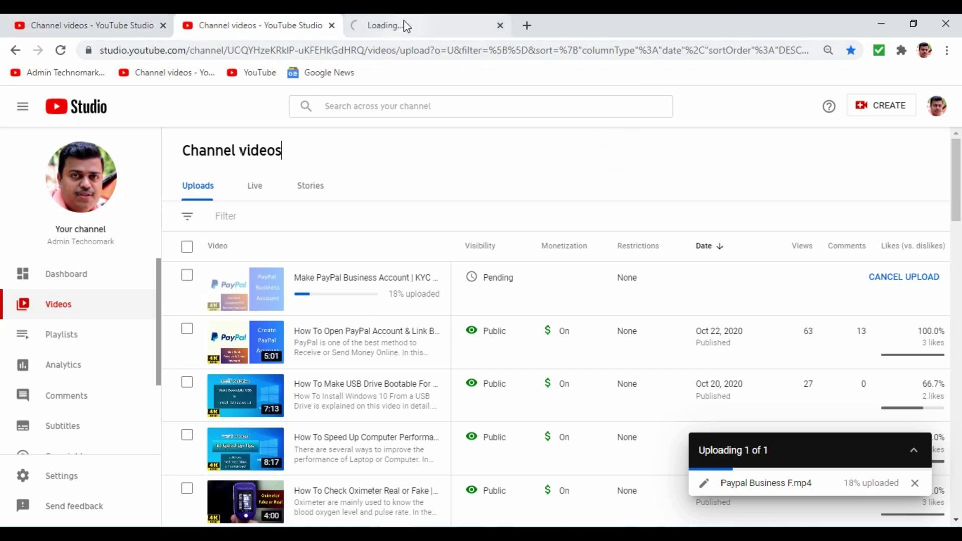
{"action": "left_click", "coordinate": [404, 26]}
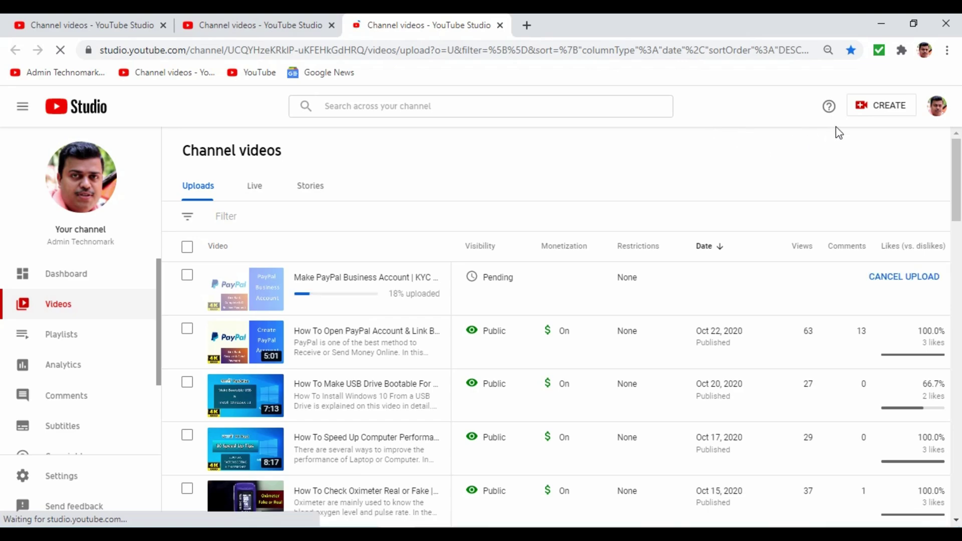
Upload Paypal Business F.mp4 through Create > Upload videos
{"action": "left_click", "coordinate": [885, 109]}
{"action": "left_click", "coordinate": [860, 133]}
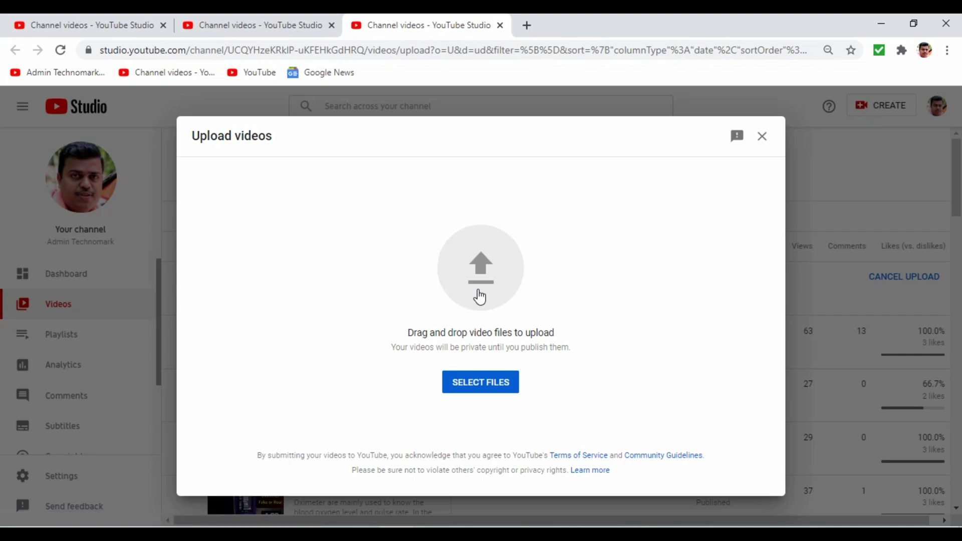
{"action": "left_click", "coordinate": [478, 296]}
{"action": "left_click", "coordinate": [403, 146]}
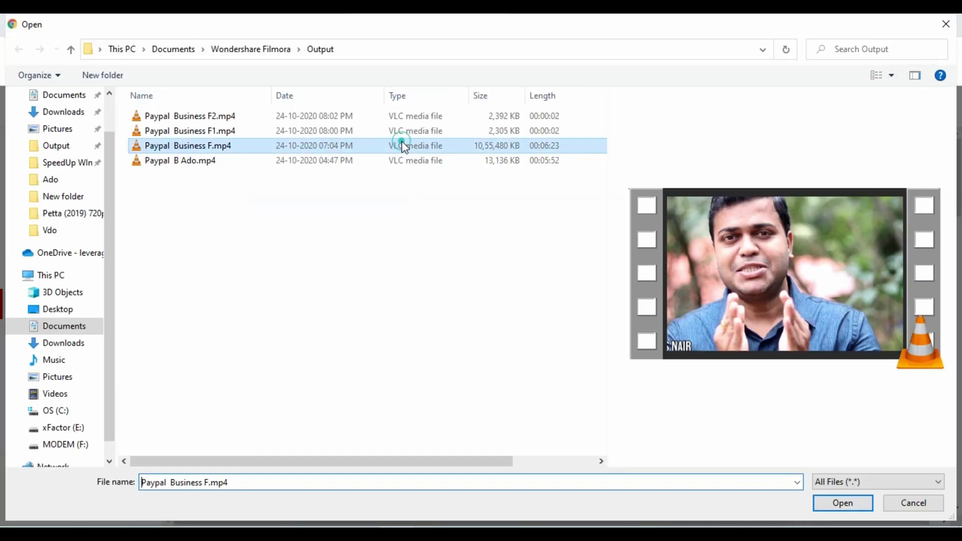
{"action": "left_click", "coordinate": [844, 504]}
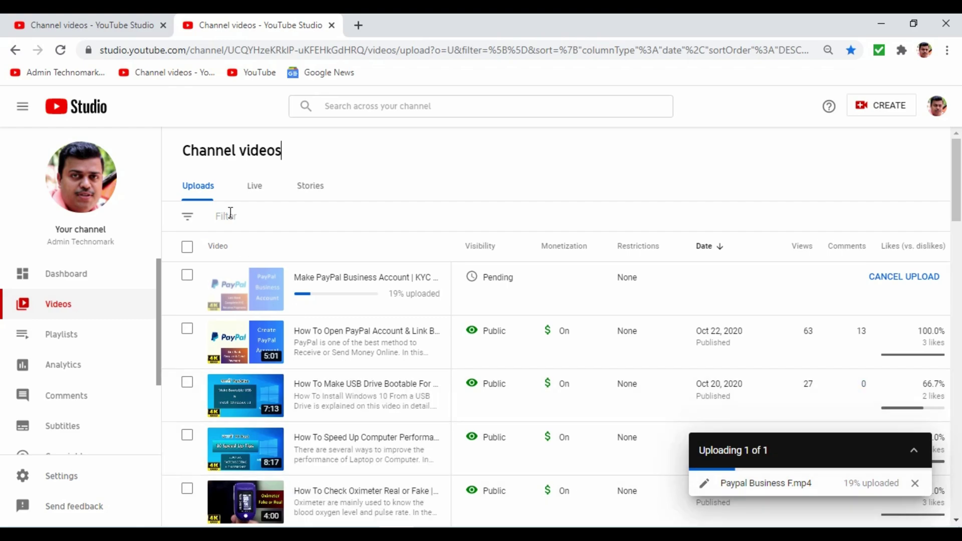
Open the Video details editor for the pending Paypal Business F.mp4 upload
{"action": "left_click", "coordinate": [136, 21]}
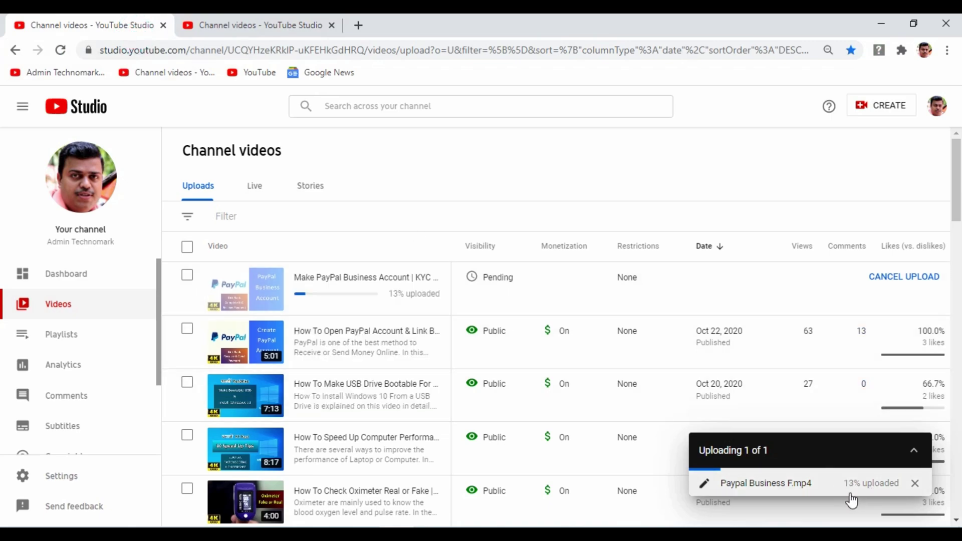
{"action": "left_click", "coordinate": [308, 28]}
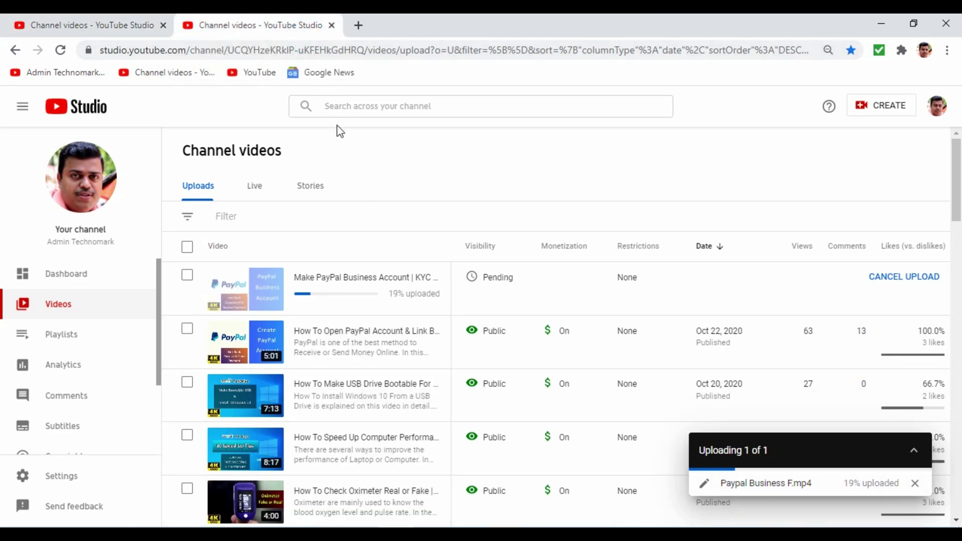
{"action": "left_click", "coordinate": [109, 27]}
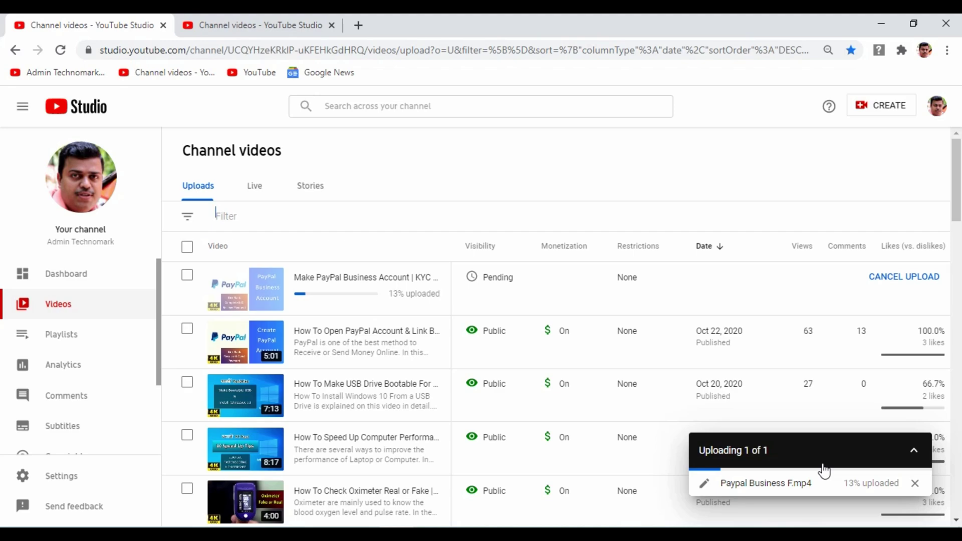
{"action": "left_click", "coordinate": [273, 29]}
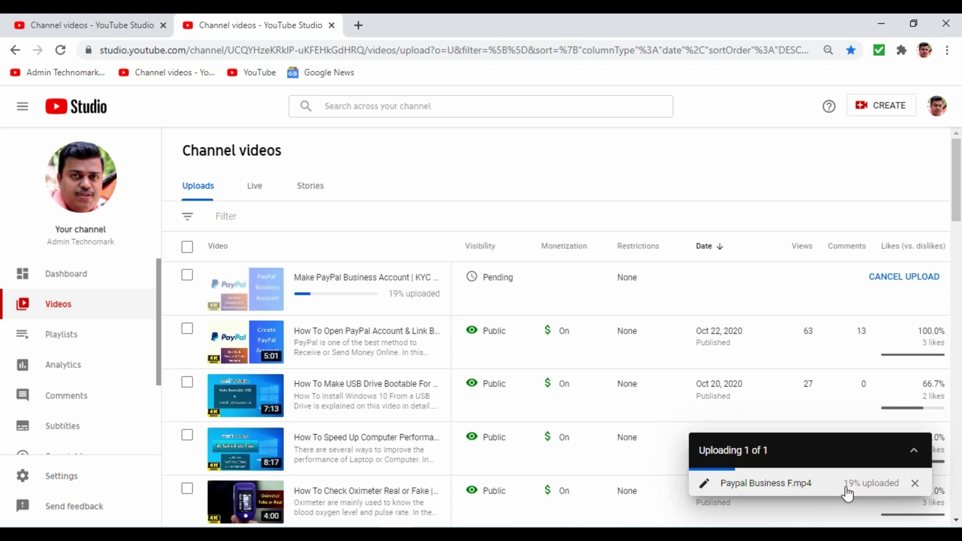
{"action": "left_click", "coordinate": [110, 31]}
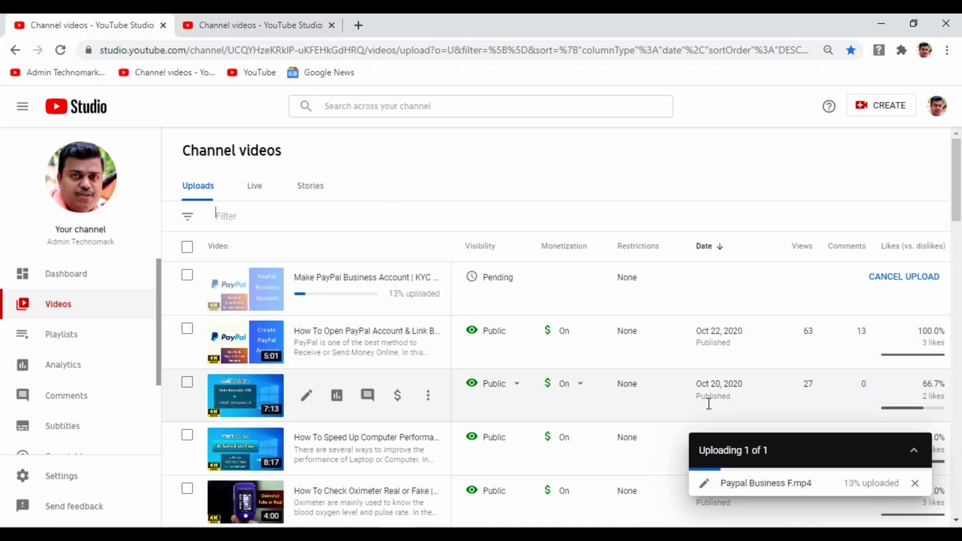
{"action": "key", "text": "ctrl+Tab"}
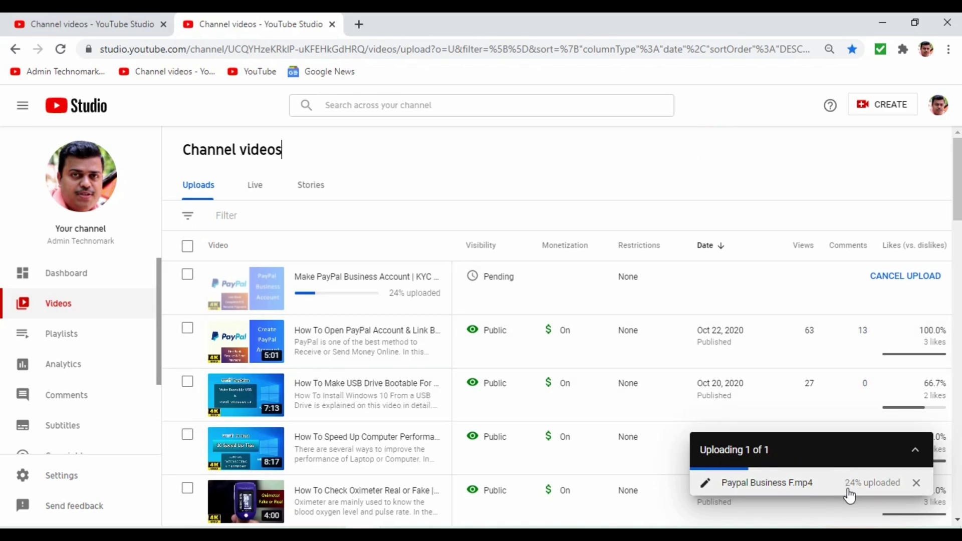
{"action": "key", "text": "ctrl+Tab"}
{"action": "left_click", "coordinate": [299, 289]}
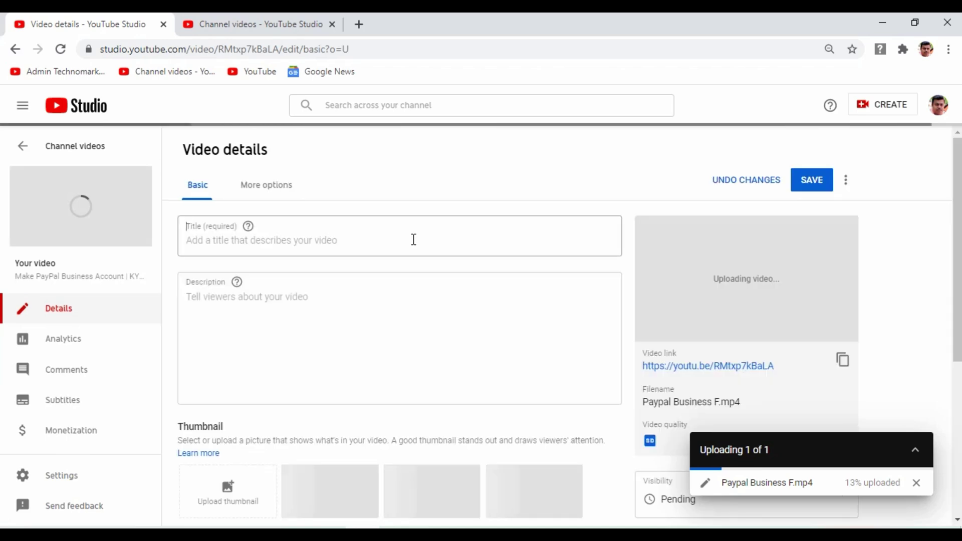
Compare the PayPal upload's Video details across both Studio tabs
{"action": "key", "text": "ctrl+Tab"}
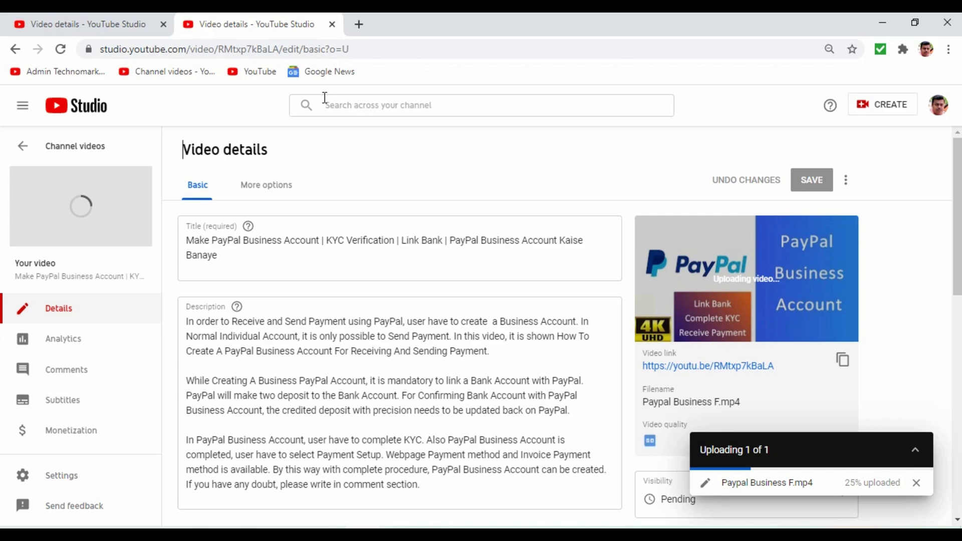
{"action": "left_click", "coordinate": [105, 20]}
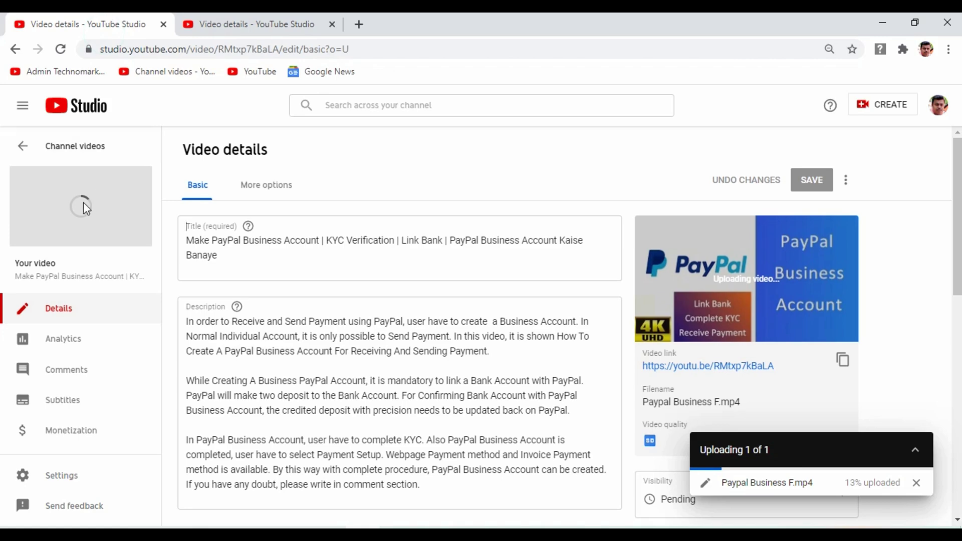
{"action": "left_click", "coordinate": [194, 26]}
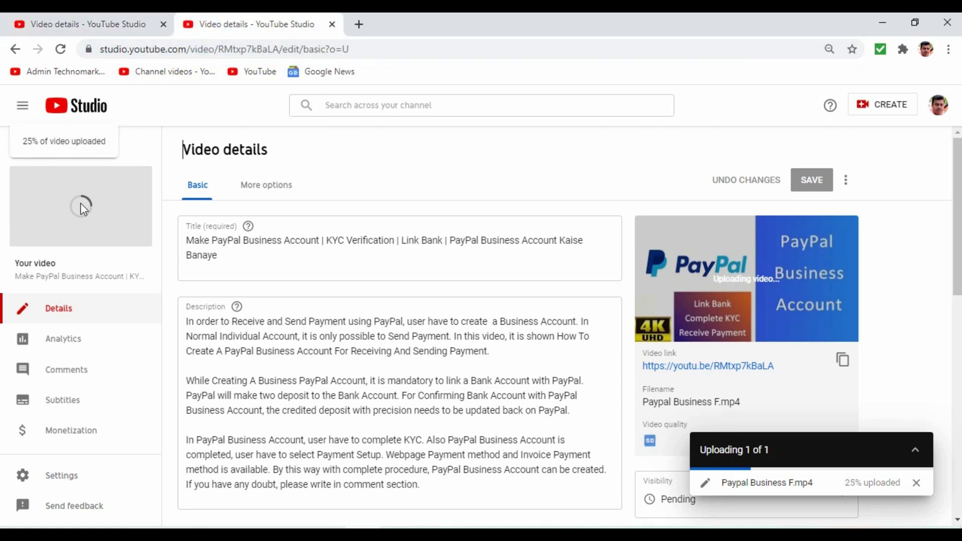
{"action": "mouse_move", "coordinate": [81, 206]}
{"action": "left_click", "coordinate": [97, 22]}
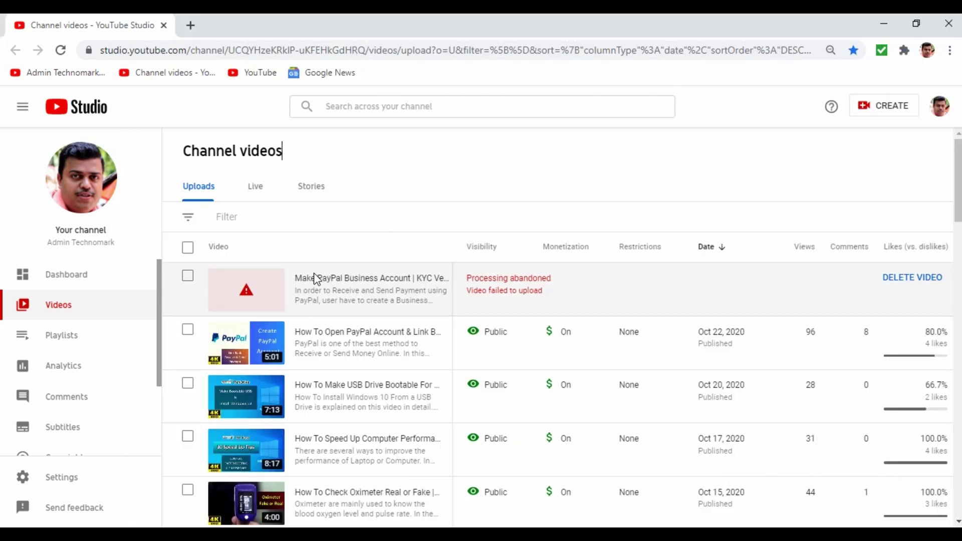
Close the first Studio tab and open a fresh Channel videos tab from the bookmark
{"action": "left_click", "coordinate": [293, 279]}
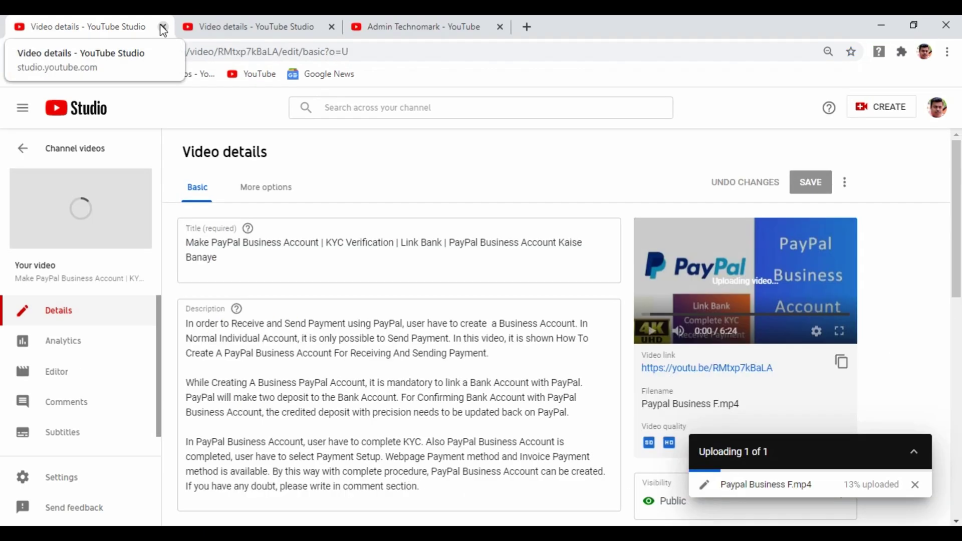
{"action": "left_click", "coordinate": [163, 27]}
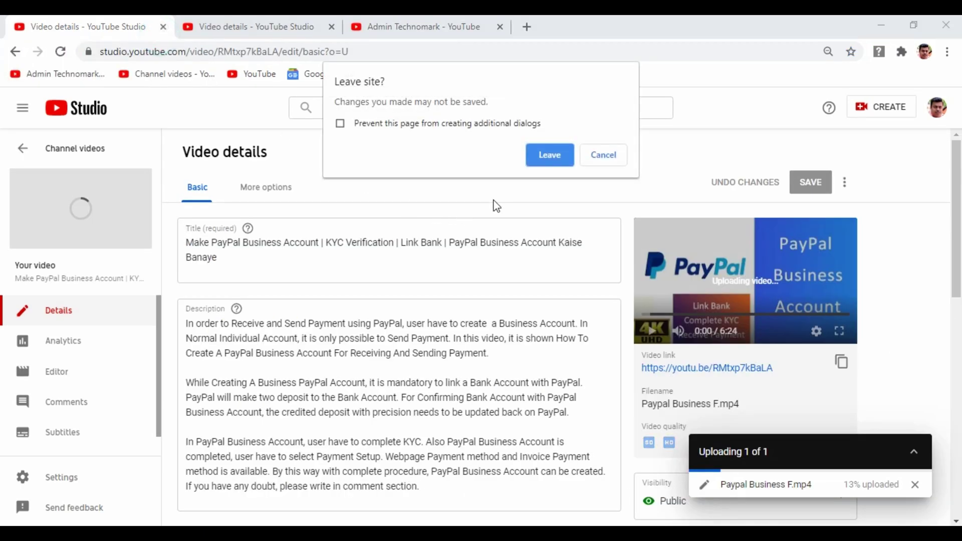
{"action": "left_click", "coordinate": [561, 165]}
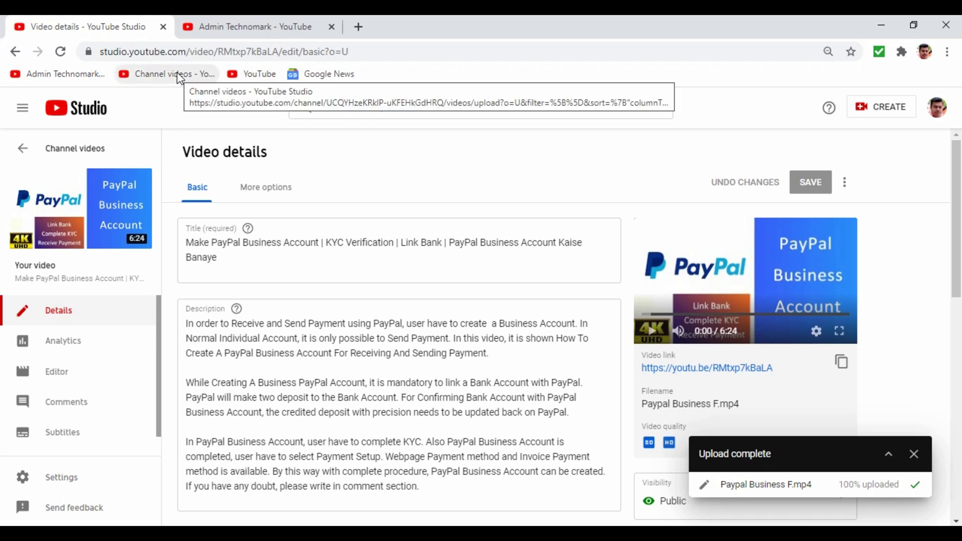
{"action": "middle_click", "coordinate": [200, 75]}
{"action": "left_click", "coordinate": [419, 28]}
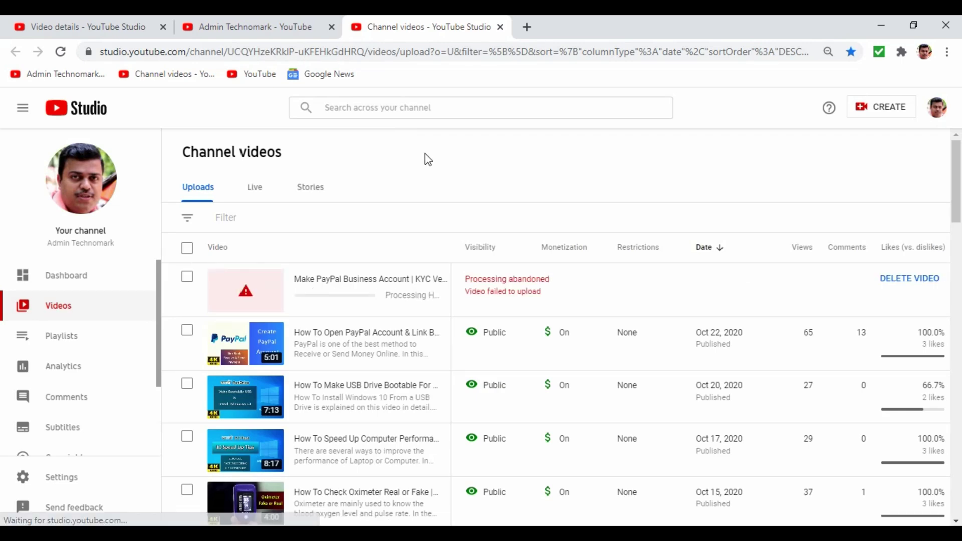
Reload Channel videos and open the PayPal video's watch page in a new tab
{"action": "left_click", "coordinate": [61, 52]}
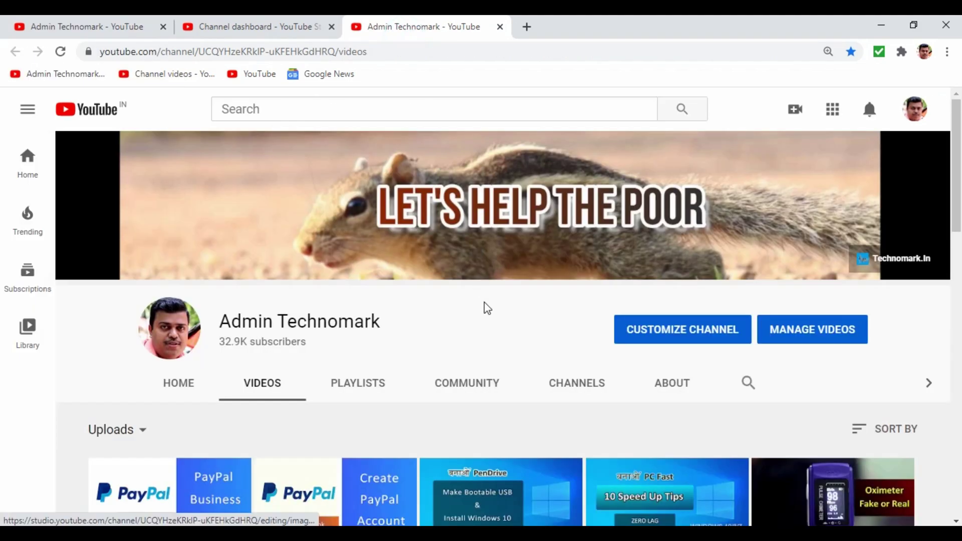
{"action": "scroll", "coordinate": [483, 308], "scroll_direction": "down", "scroll_amount": 2}
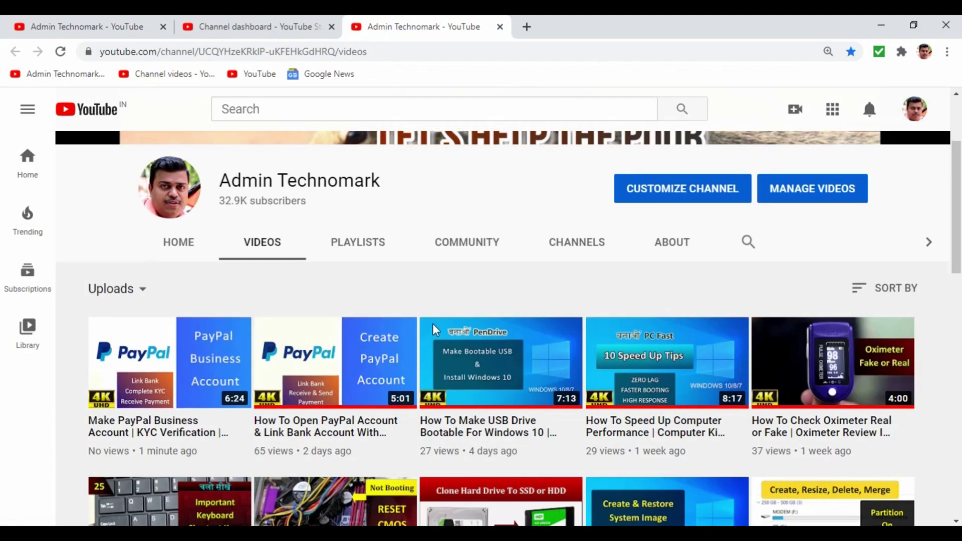
{"action": "middle_click", "coordinate": [198, 424]}
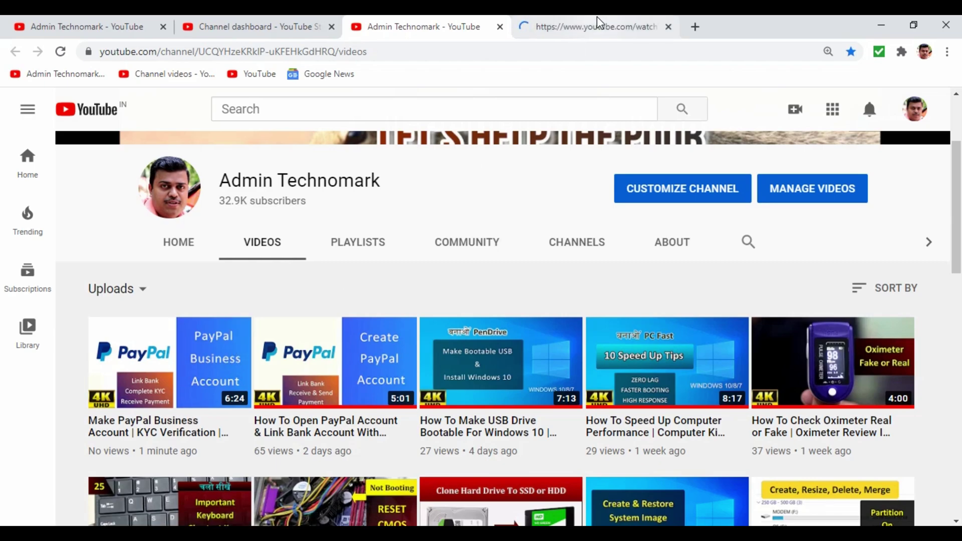
{"action": "left_click", "coordinate": [597, 17]}
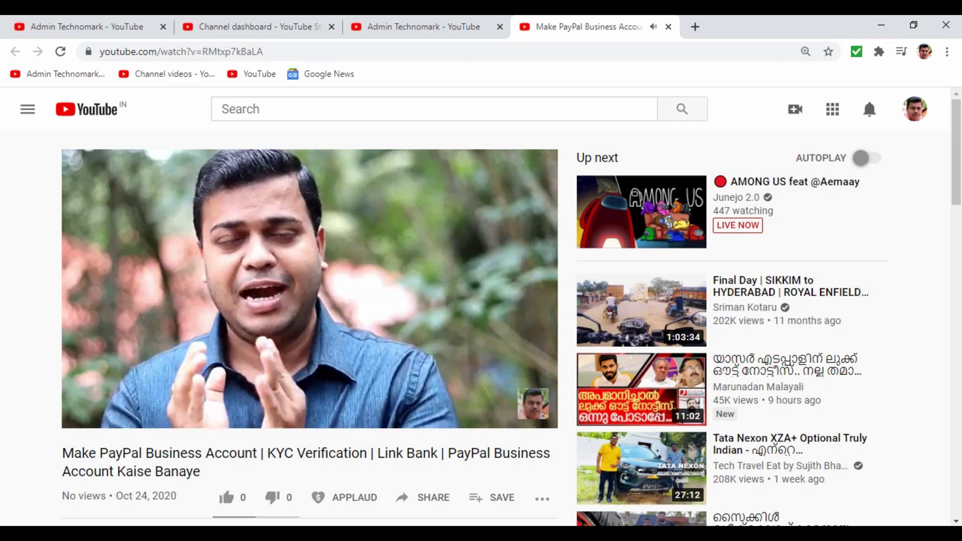
Lower the volume and check the player's Quality options, up to 1080p50
{"action": "key", "text": "XF86AudioLowerVolume"}
{"action": "key", "text": "XF86AudioLowerVolume"}
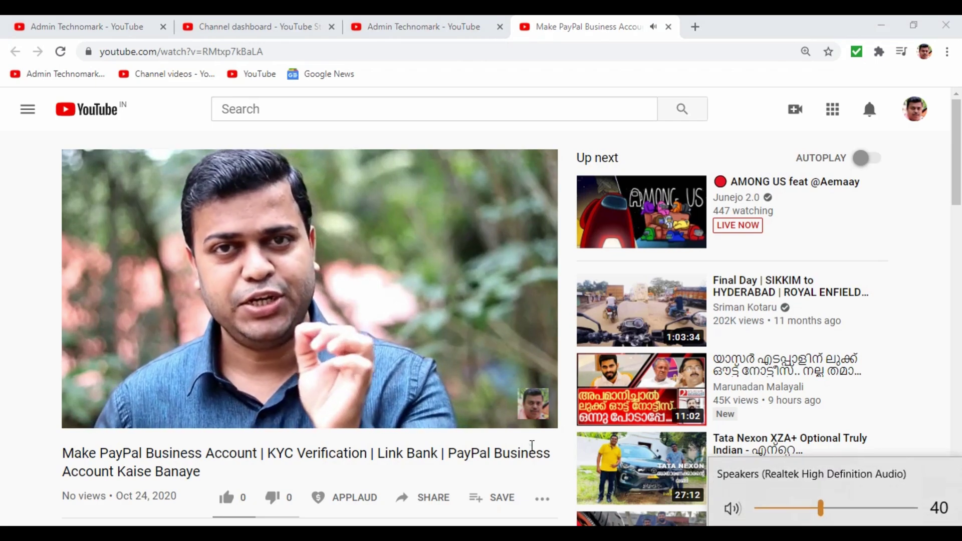
{"action": "left_click", "coordinate": [451, 414]}
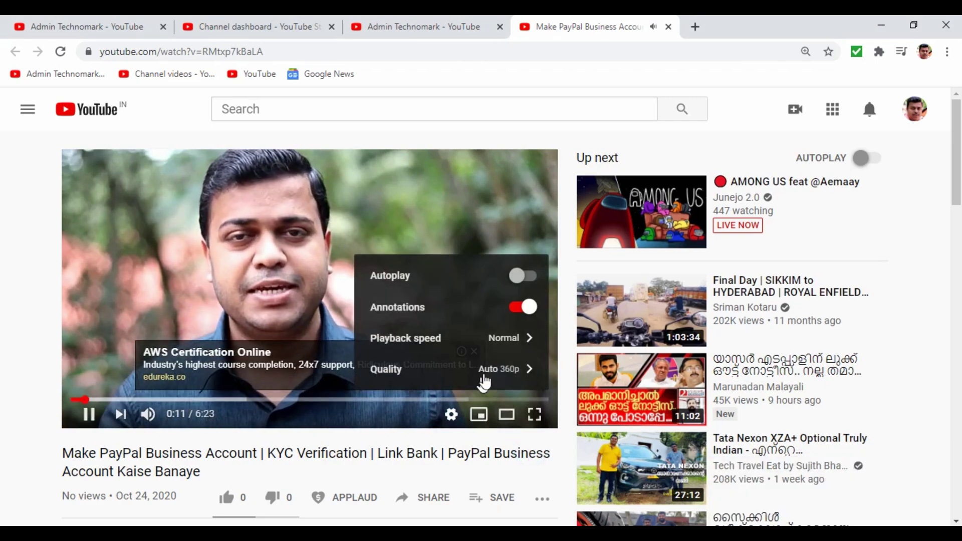
{"action": "left_click", "coordinate": [483, 383]}
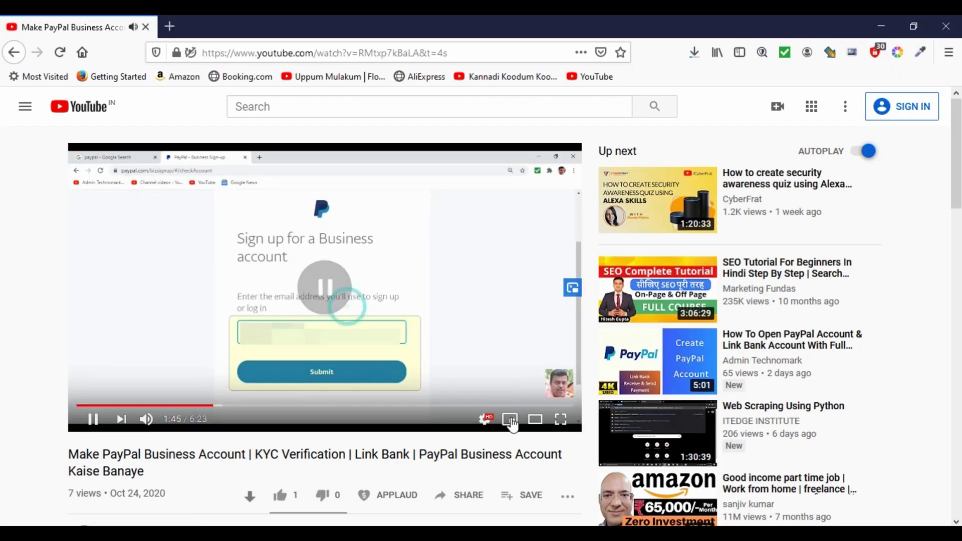
{"action": "left_click", "coordinate": [485, 419]}
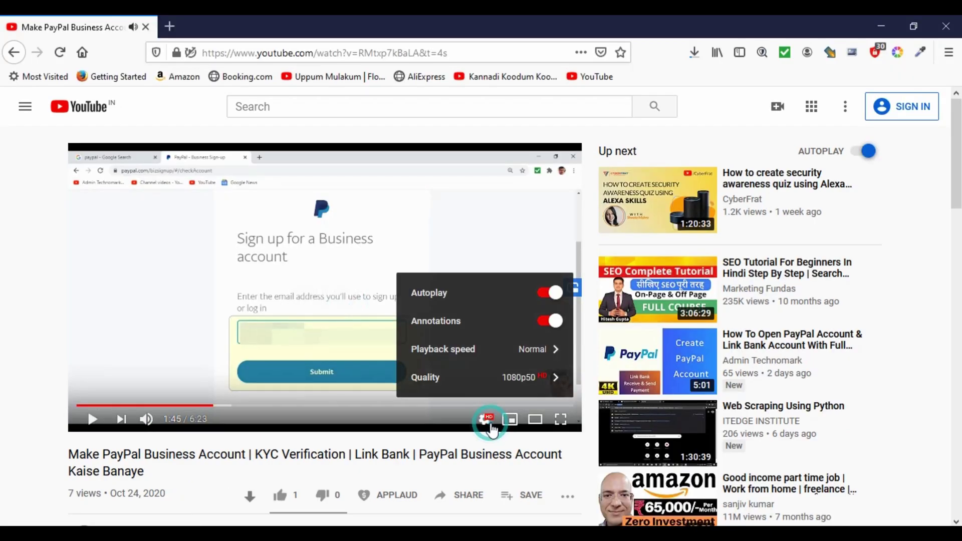
{"action": "left_click", "coordinate": [521, 378]}
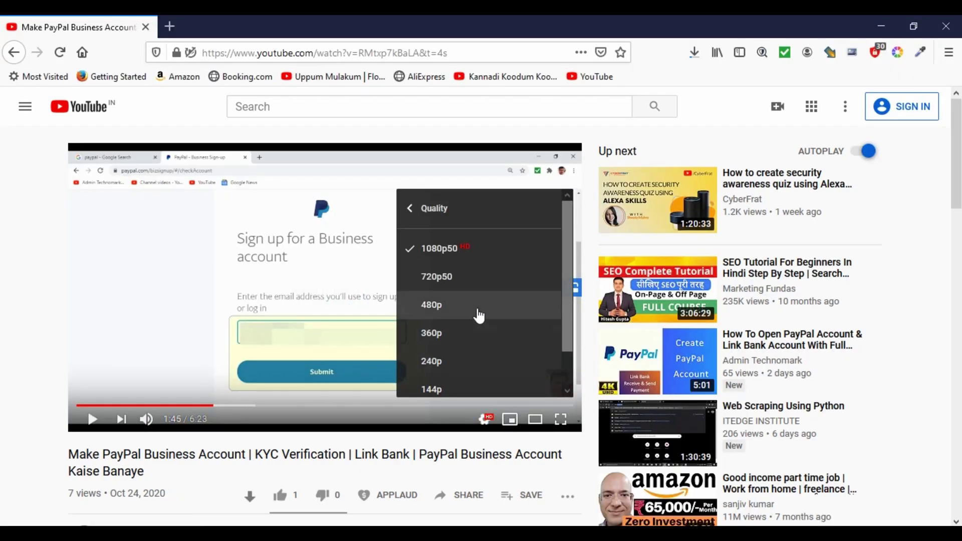
{"action": "scroll", "coordinate": [478, 316], "scroll_direction": "down", "scroll_amount": 1}
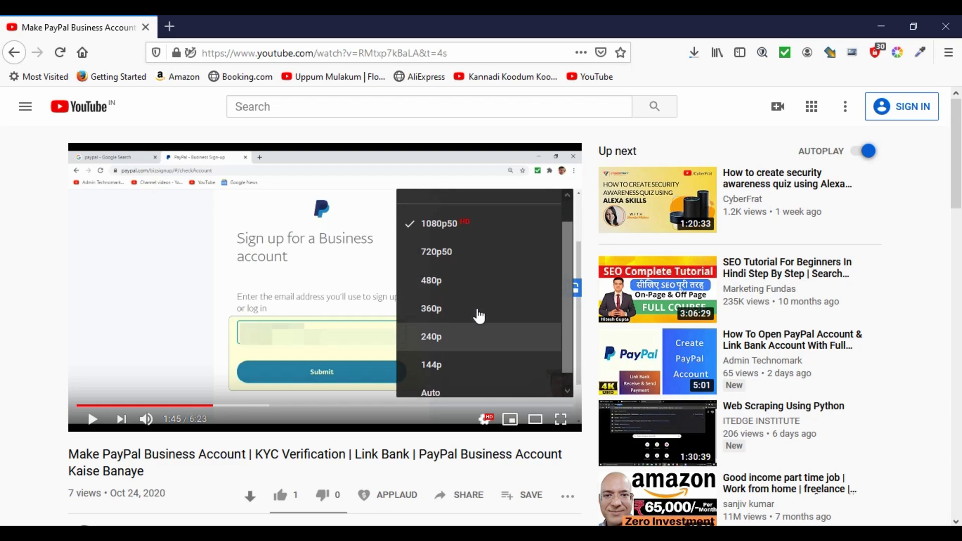
{"action": "scroll", "coordinate": [479, 315], "scroll_direction": "up", "scroll_amount": 1}
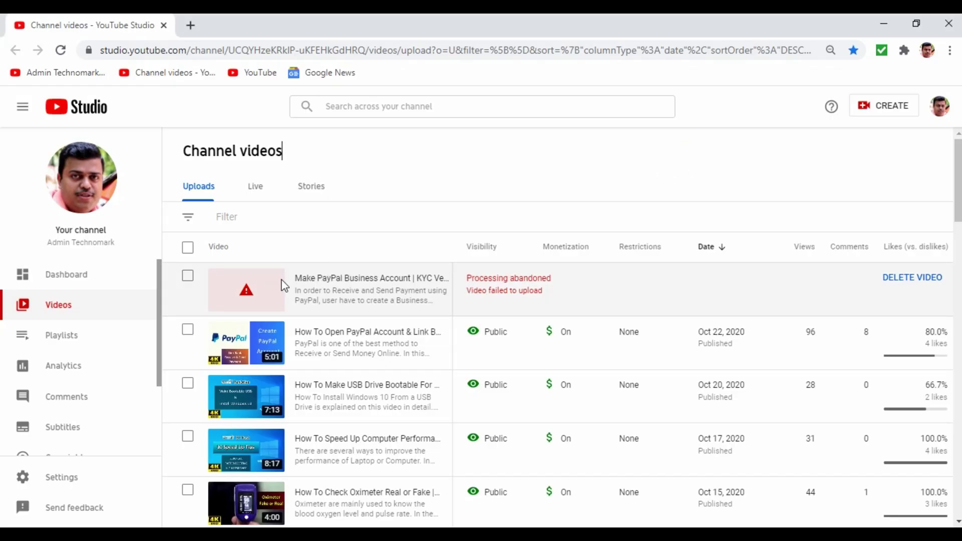
Bulk-edit the failed PayPal Business Account video's visibility to Public
{"action": "left_click_drag", "start_coordinate": [323, 286], "coordinate": [492, 304]}
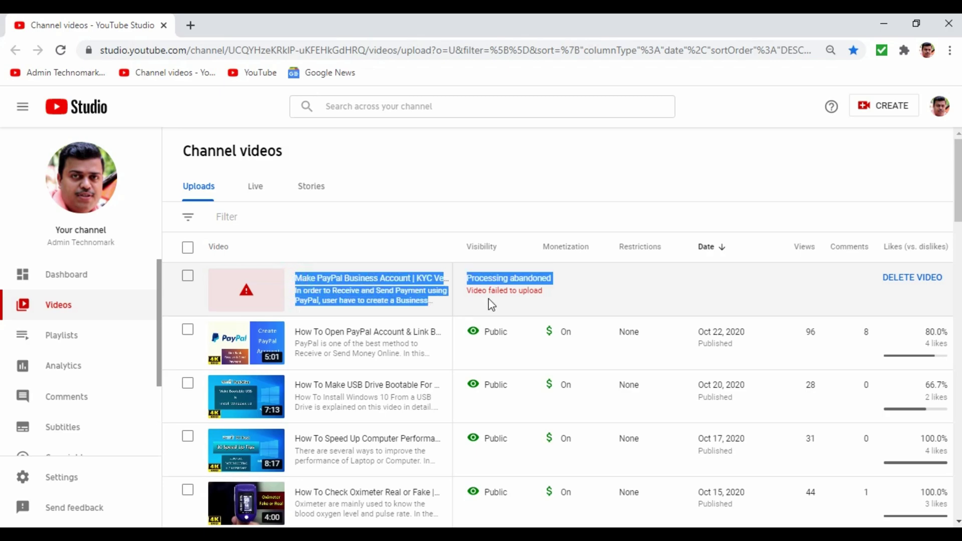
{"action": "left_click", "coordinate": [549, 307]}
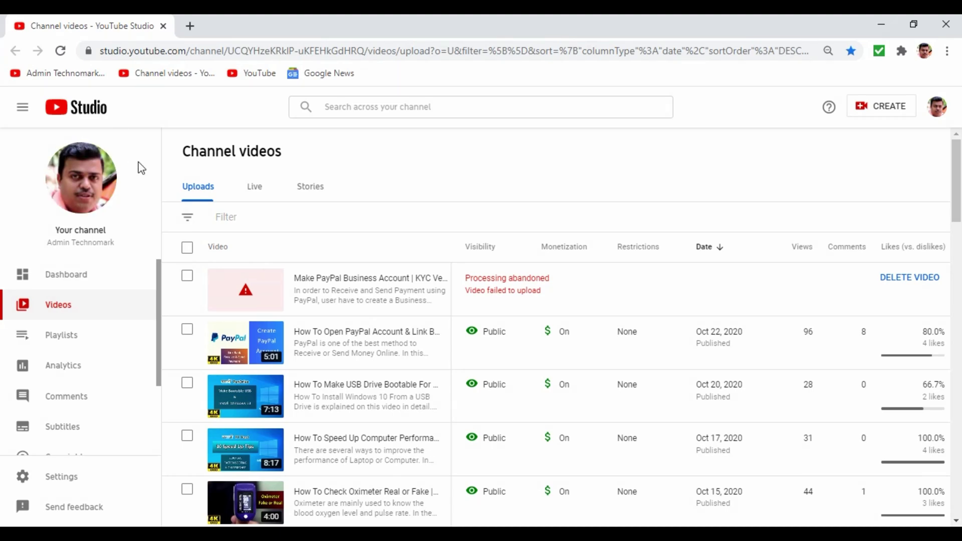
{"action": "left_click", "coordinate": [187, 277]}
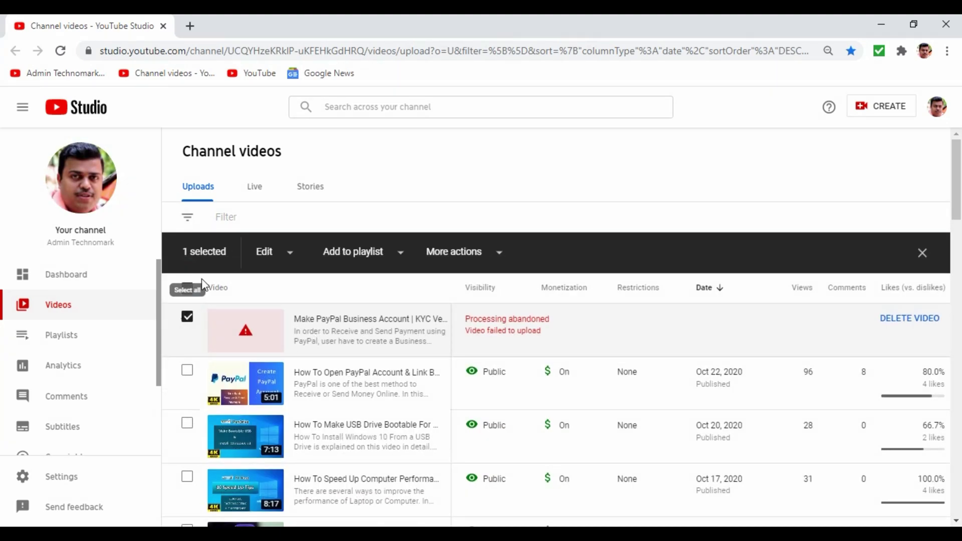
{"action": "left_click", "coordinate": [290, 253]}
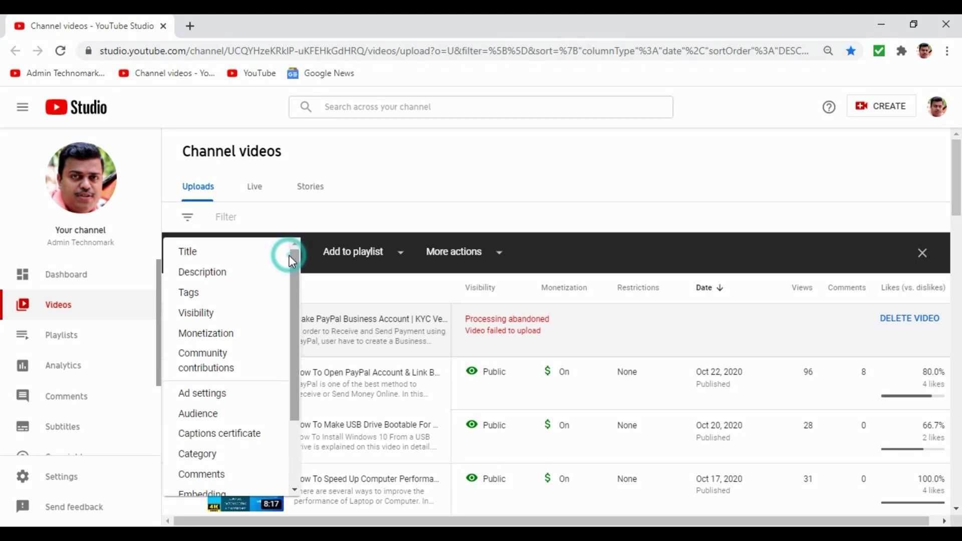
{"action": "left_click", "coordinate": [251, 313]}
{"action": "left_click", "coordinate": [304, 328]}
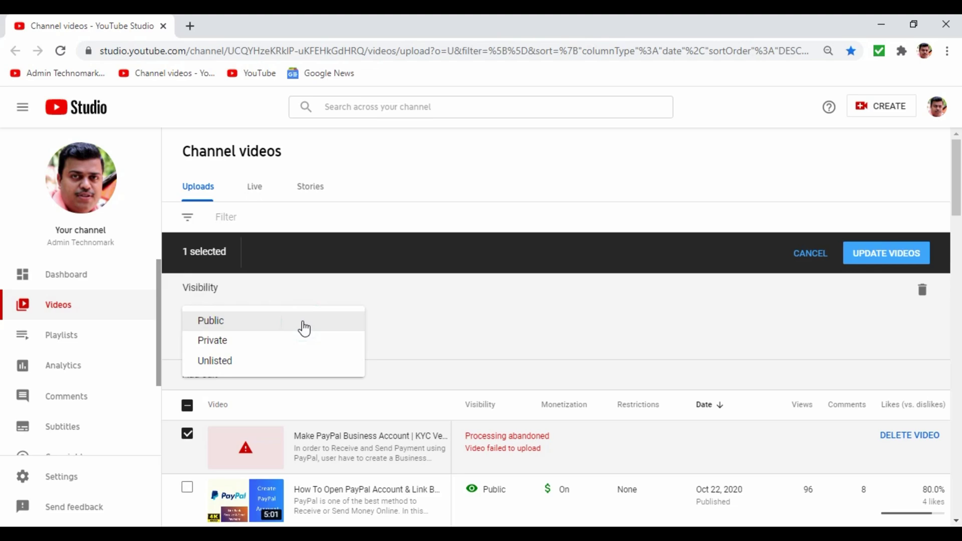
{"action": "left_click", "coordinate": [304, 326]}
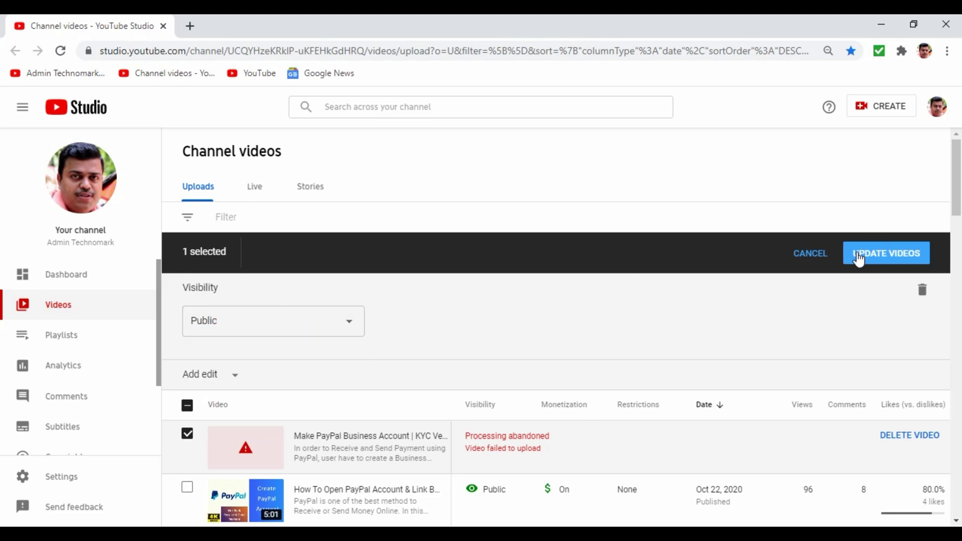
Open the Make PayPal Business Account video's watch page in a new tab
{"action": "scroll", "coordinate": [486, 307], "scroll_direction": "down", "scroll_amount": 3}
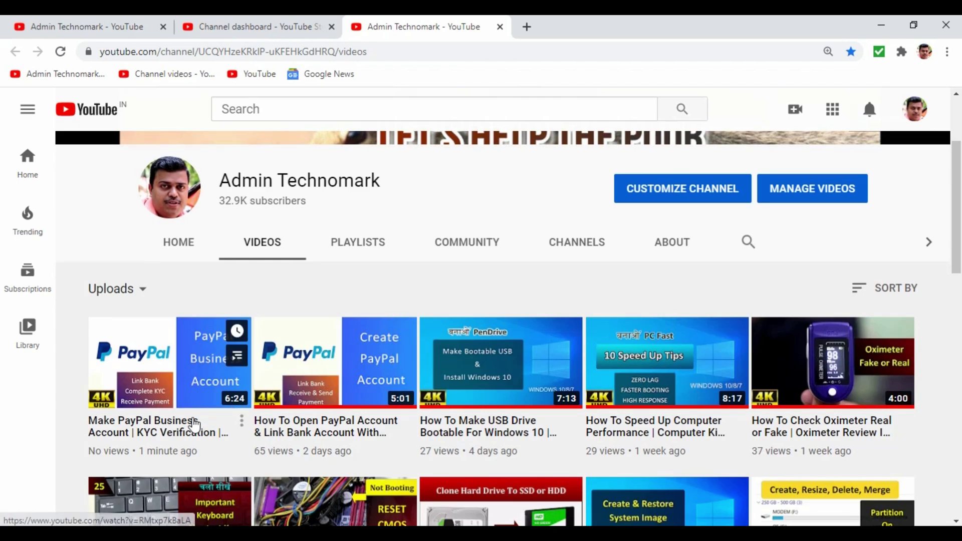
{"action": "middle_click", "coordinate": [198, 424]}
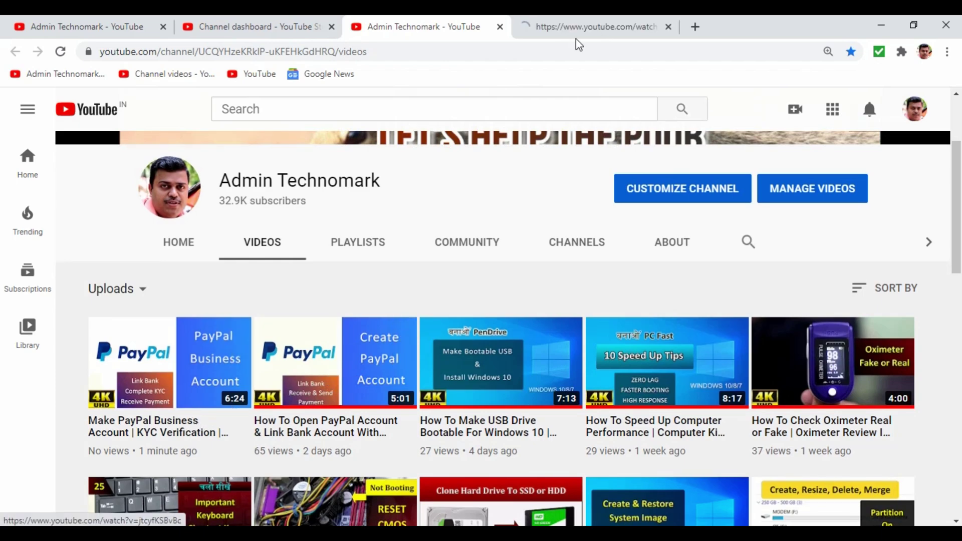
{"action": "left_click", "coordinate": [597, 18]}
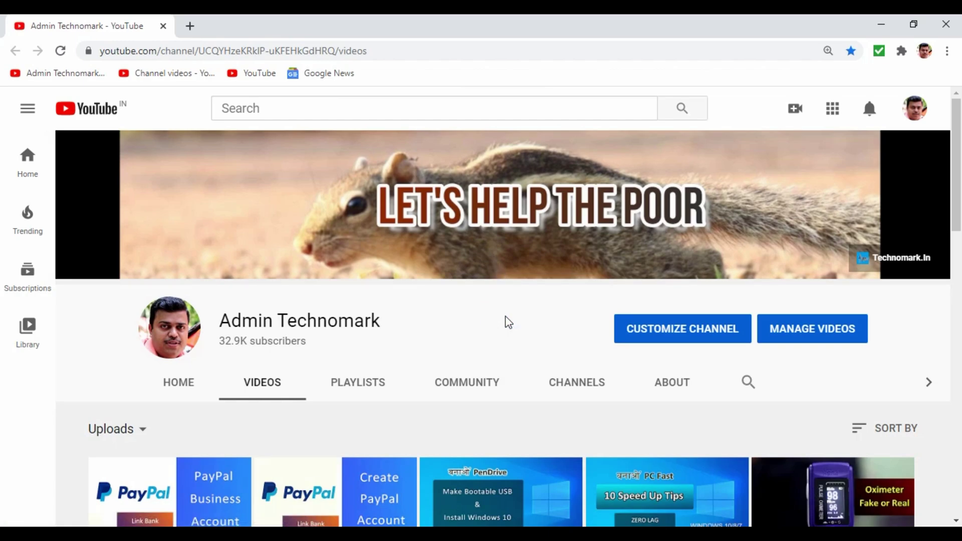
{"action": "scroll", "coordinate": [508, 322], "scroll_direction": "down", "scroll_amount": 1}
{"action": "scroll", "coordinate": [508, 322], "scroll_direction": "down", "scroll_amount": 2}
{"action": "scroll", "coordinate": [507, 324], "scroll_direction": "down", "scroll_amount": 1}
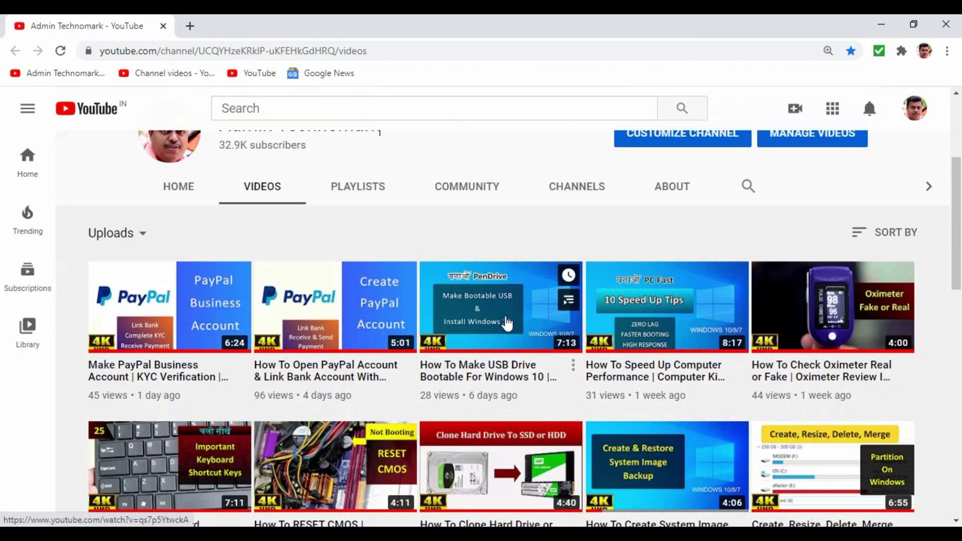
{"action": "scroll", "coordinate": [506, 323], "scroll_direction": "down", "scroll_amount": 1}
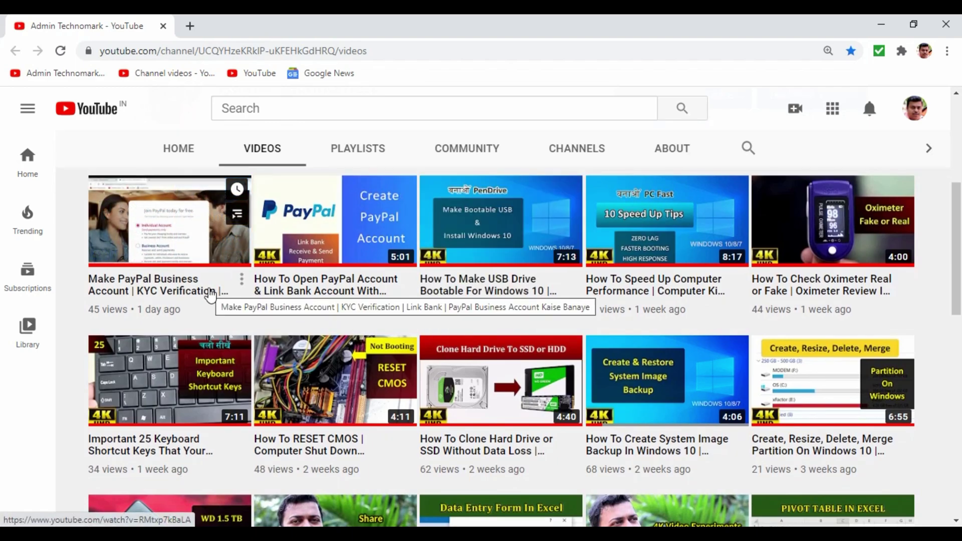
{"action": "mouse_move", "coordinate": [169, 306]}
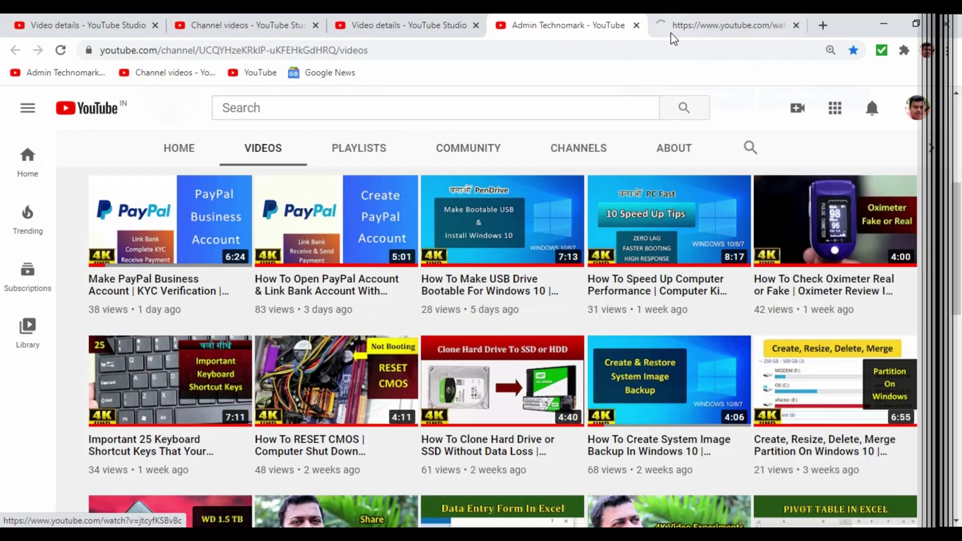
{"action": "left_click", "coordinate": [672, 25]}
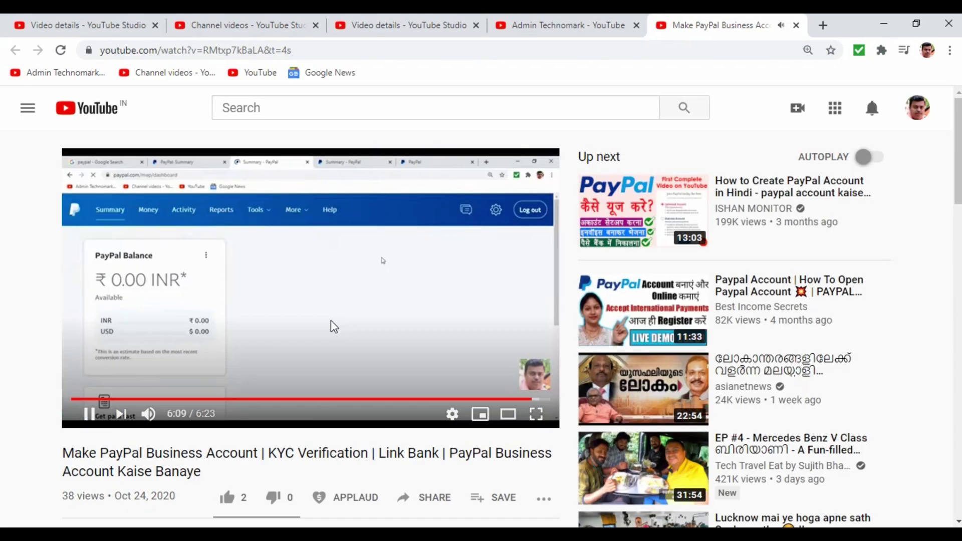
Pause the PayPal video at 6:09 and open its Video details in YouTube Studio
{"action": "left_click", "coordinate": [329, 321]}
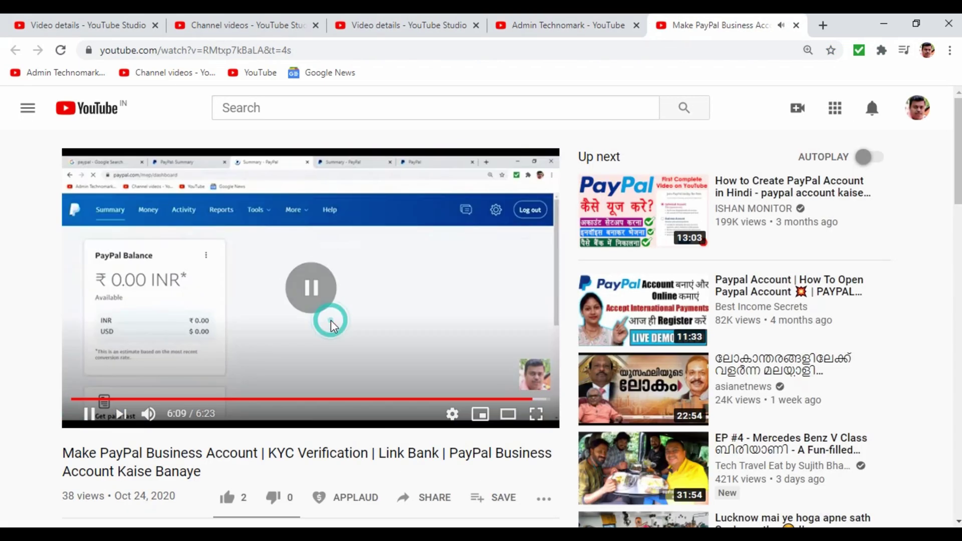
{"action": "scroll", "coordinate": [333, 327], "scroll_direction": "down", "scroll_amount": 3}
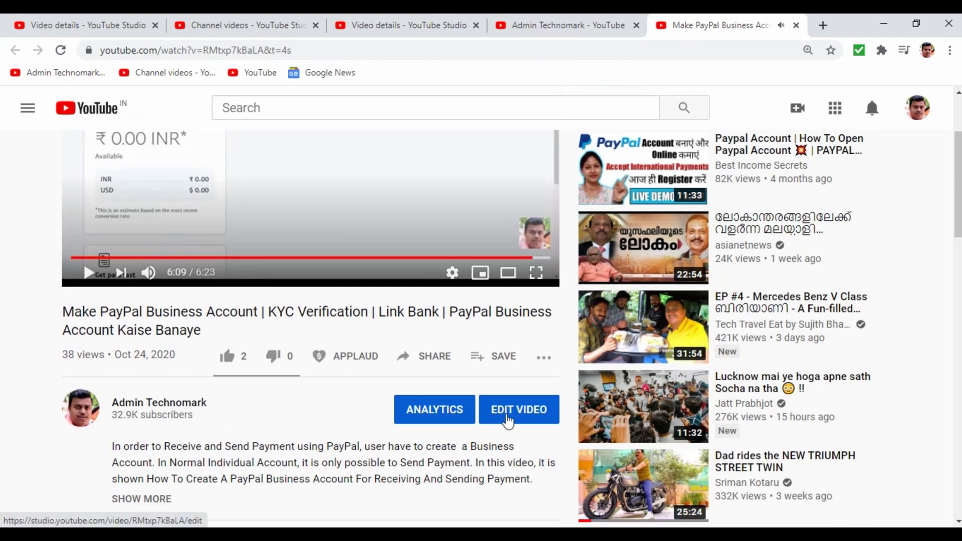
{"action": "scroll", "coordinate": [508, 422], "scroll_direction": "down", "scroll_amount": 1}
{"action": "left_click", "coordinate": [517, 348]}
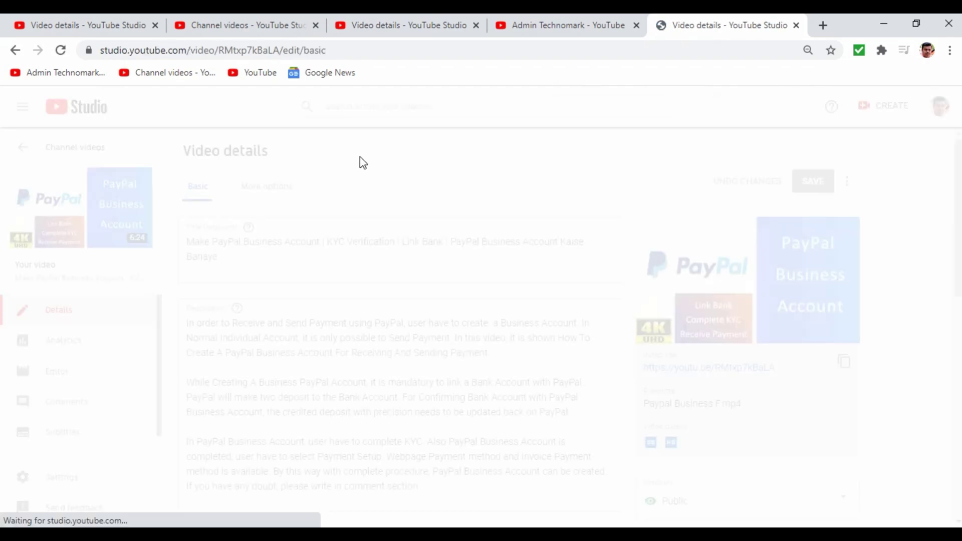
Open the Video editor for the PayPal Business Account video
{"action": "left_click", "coordinate": [385, 47]}
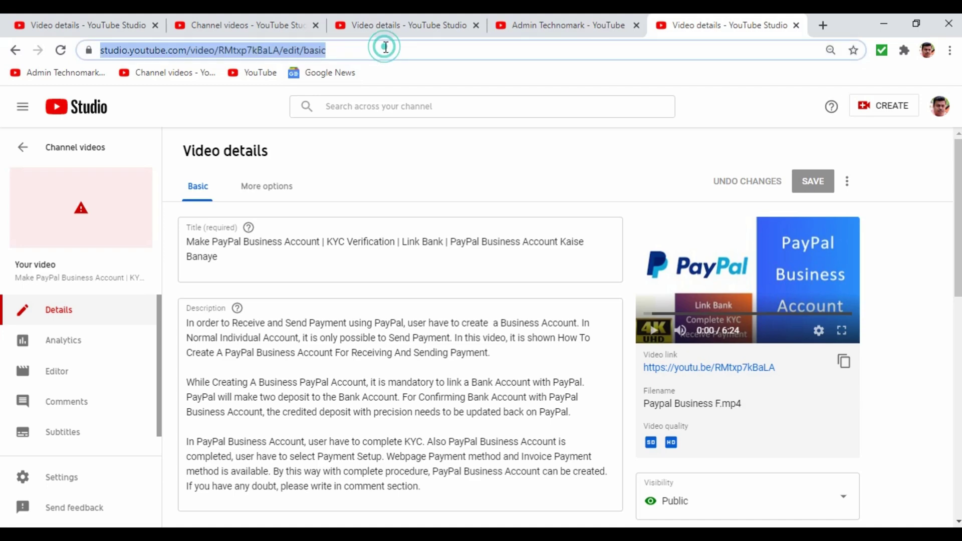
{"action": "left_click", "coordinate": [386, 47]}
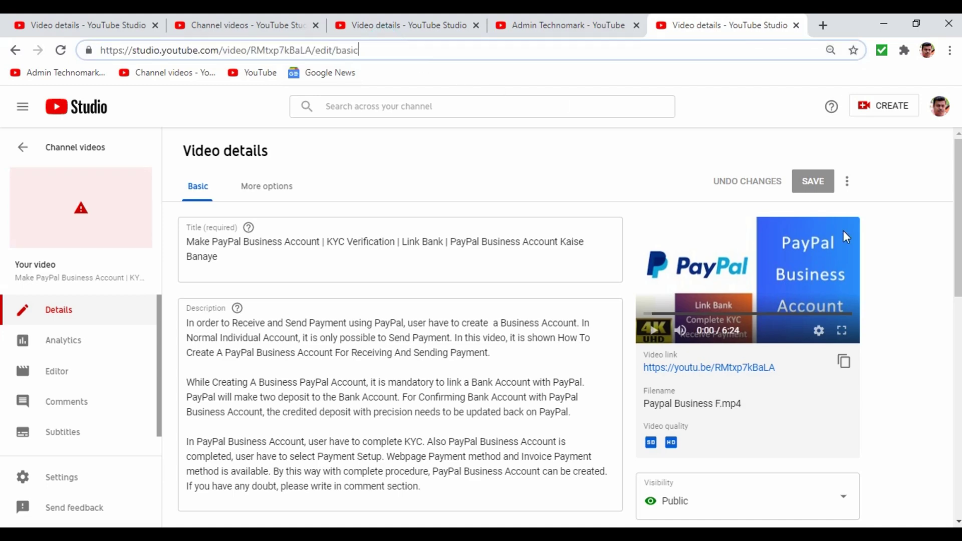
{"action": "left_click", "coordinate": [900, 331]}
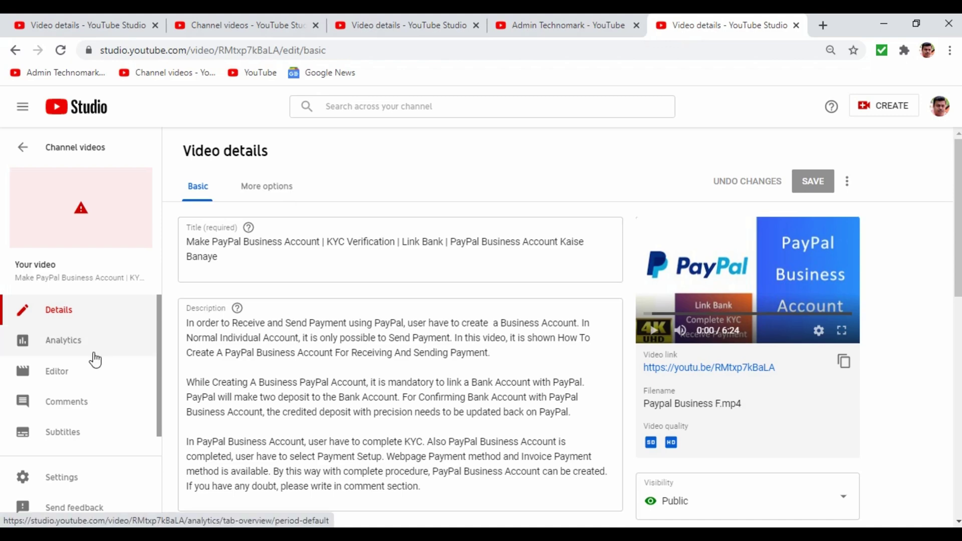
{"action": "left_click", "coordinate": [88, 375]}
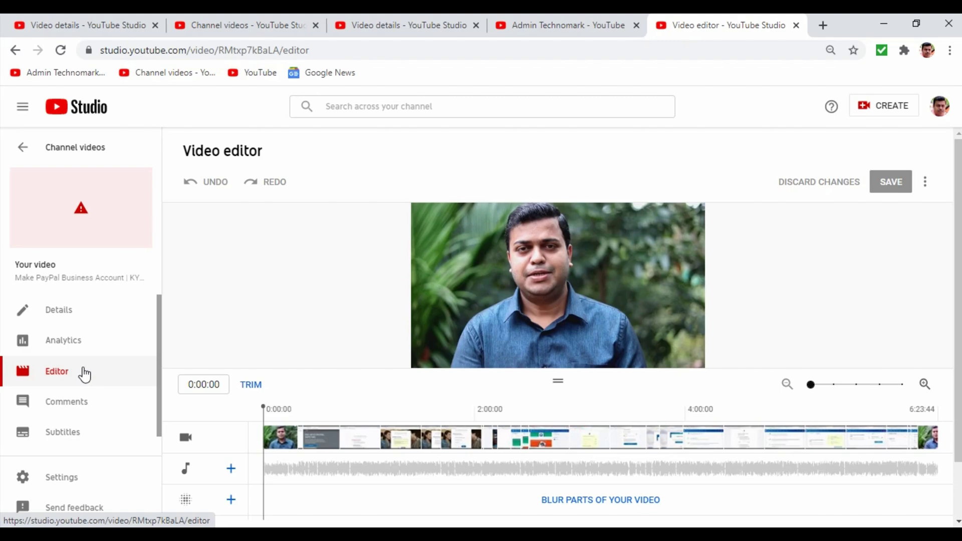
Return from the Video editor through Details to the Channel videos list
{"action": "left_click", "coordinate": [119, 315]}
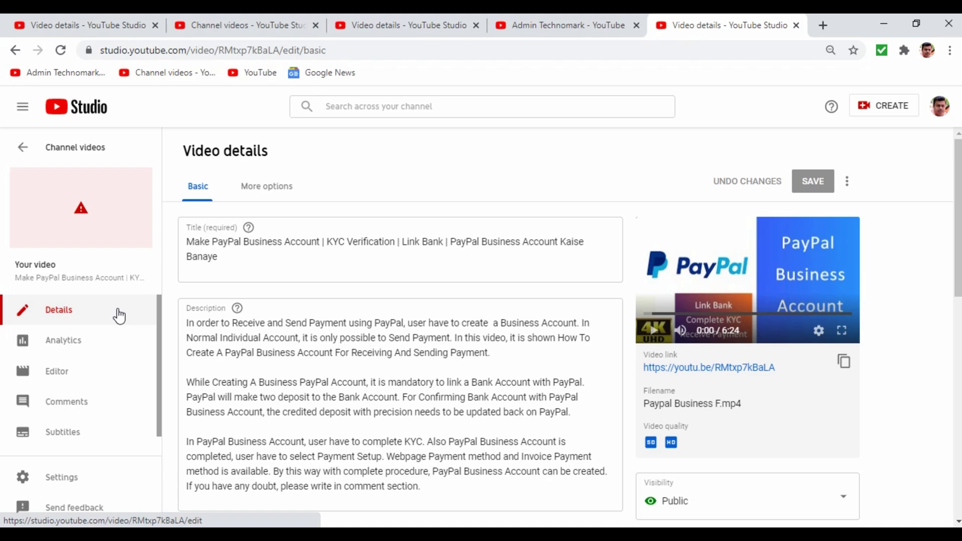
{"action": "left_click", "coordinate": [236, 25]}
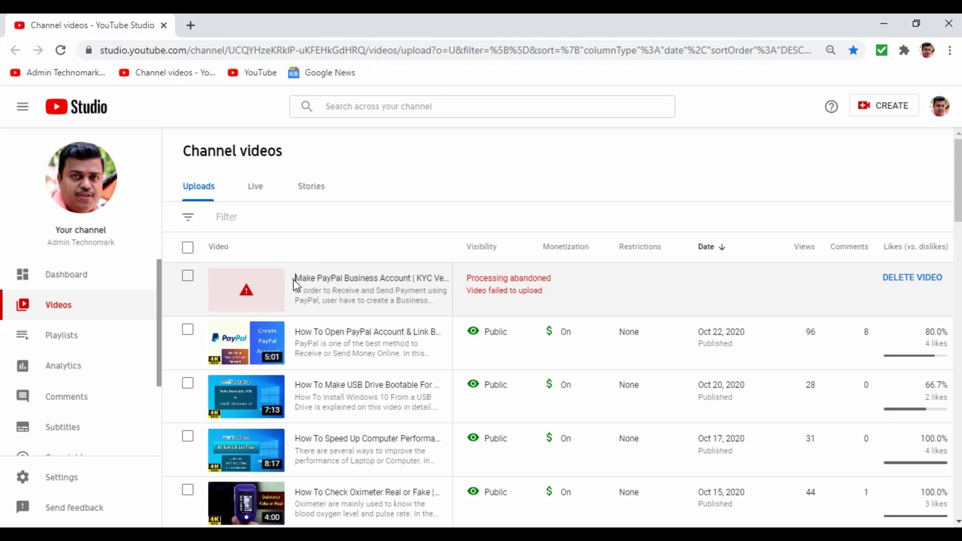
{"action": "left_click_drag", "start_coordinate": [294, 279], "coordinate": [465, 298]}
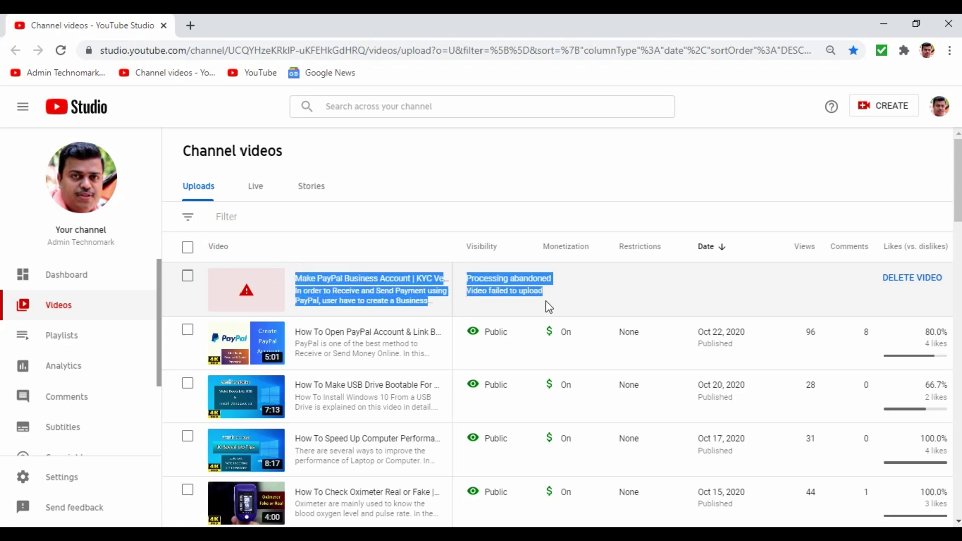